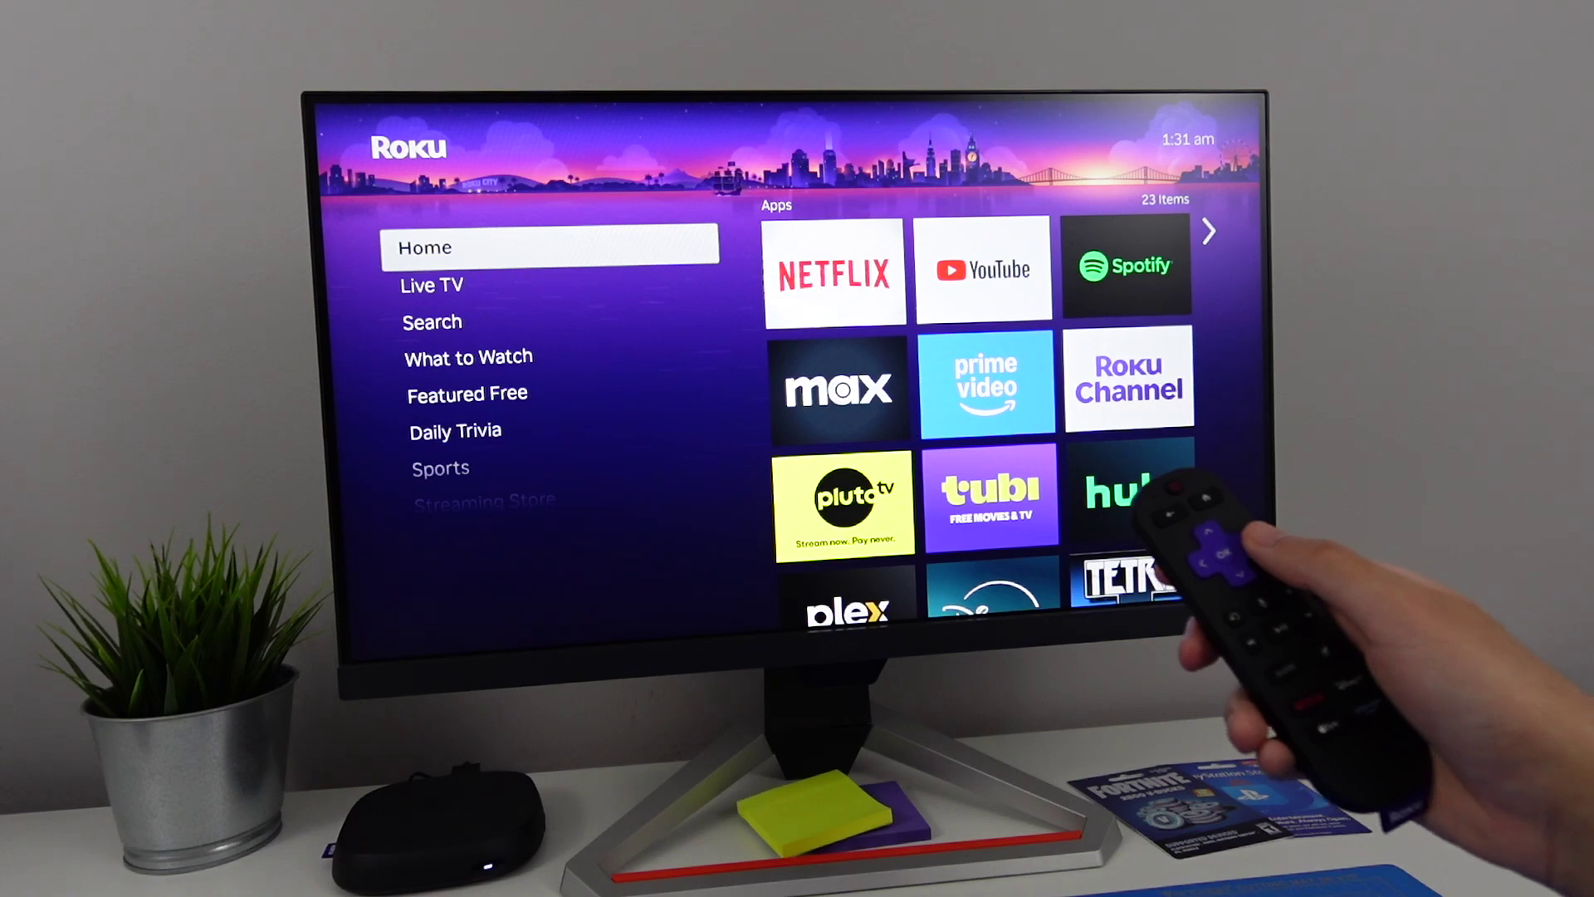
- Navigate Roku Settings down to Apple AirPlay and HomeKit and open it
key("Up")
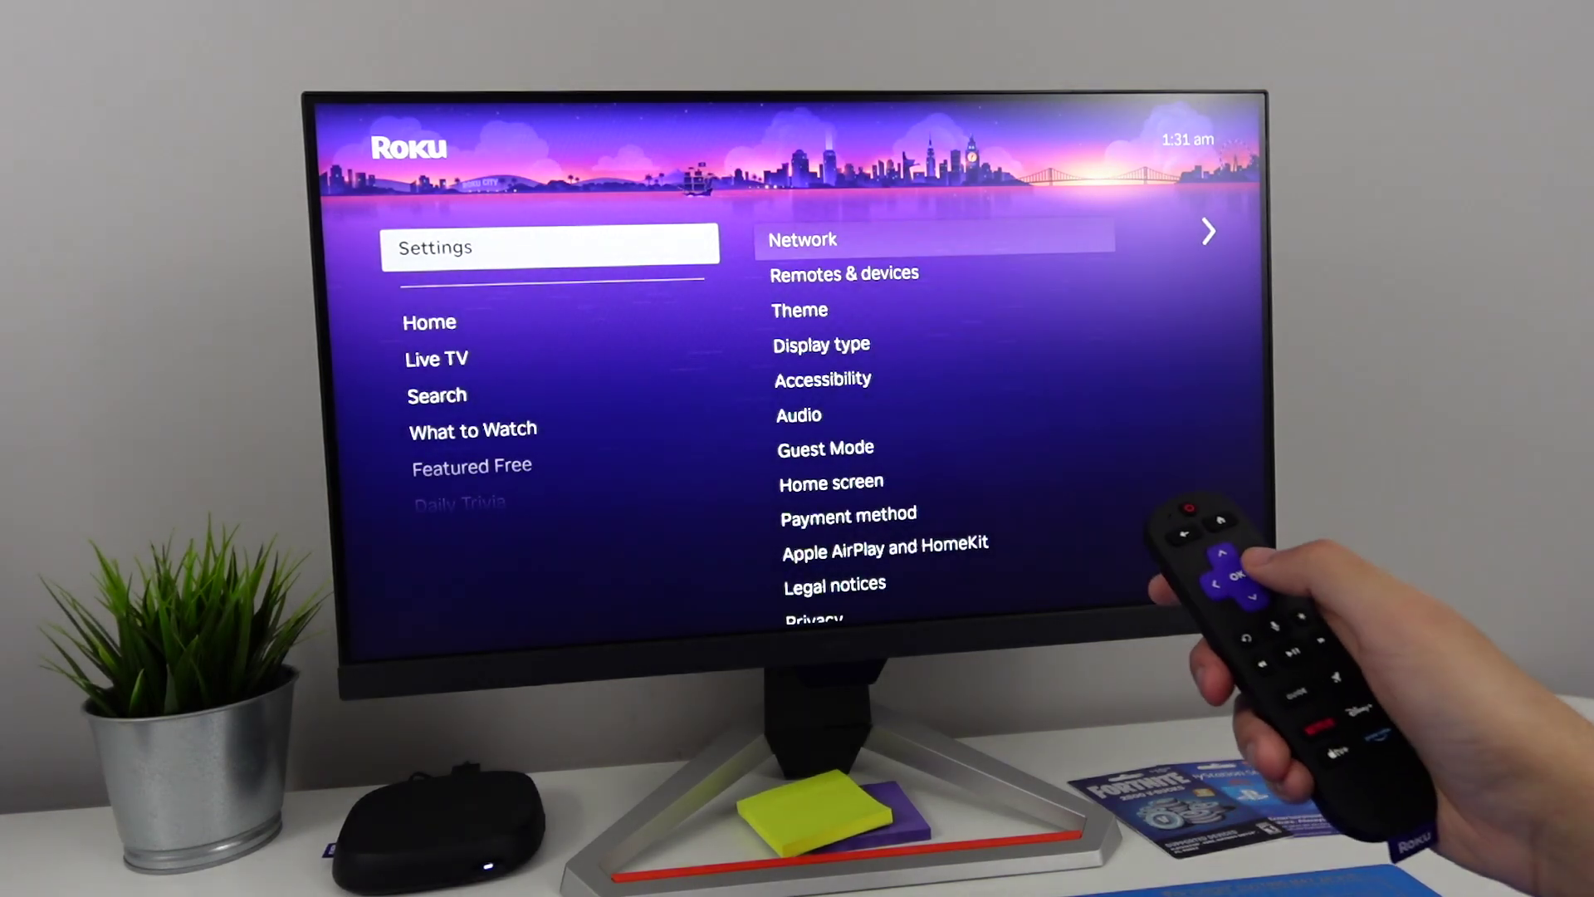
key("Right")
key("Down")
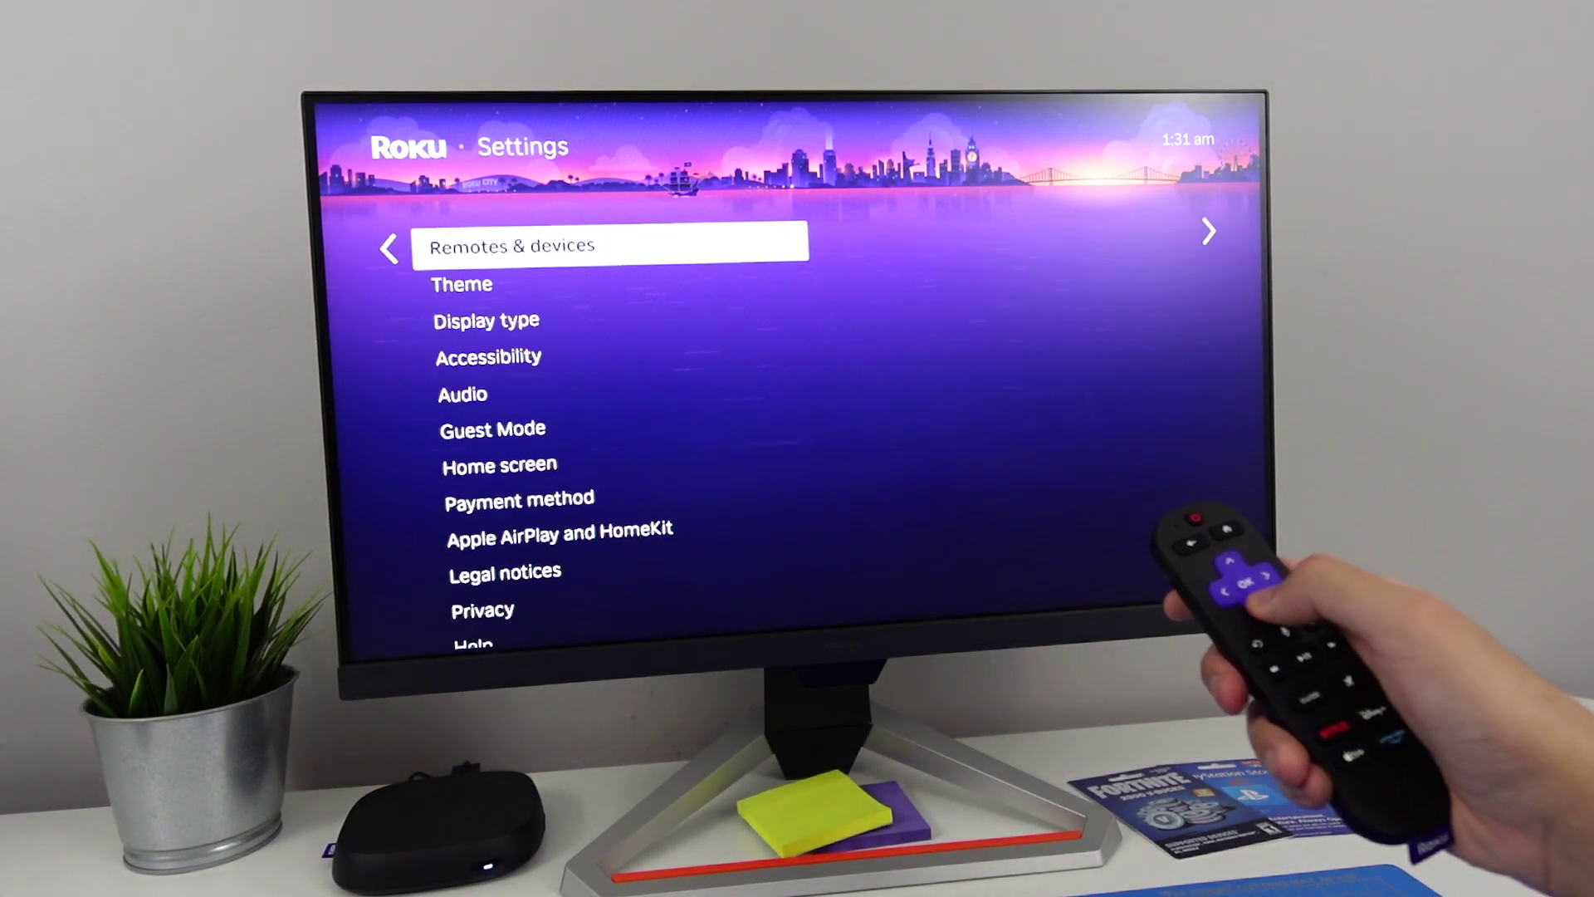
key("Down")
key("Down")
key("Down")
key("Down")
key("Down")
key("Down")
key("Down")
key("Down")
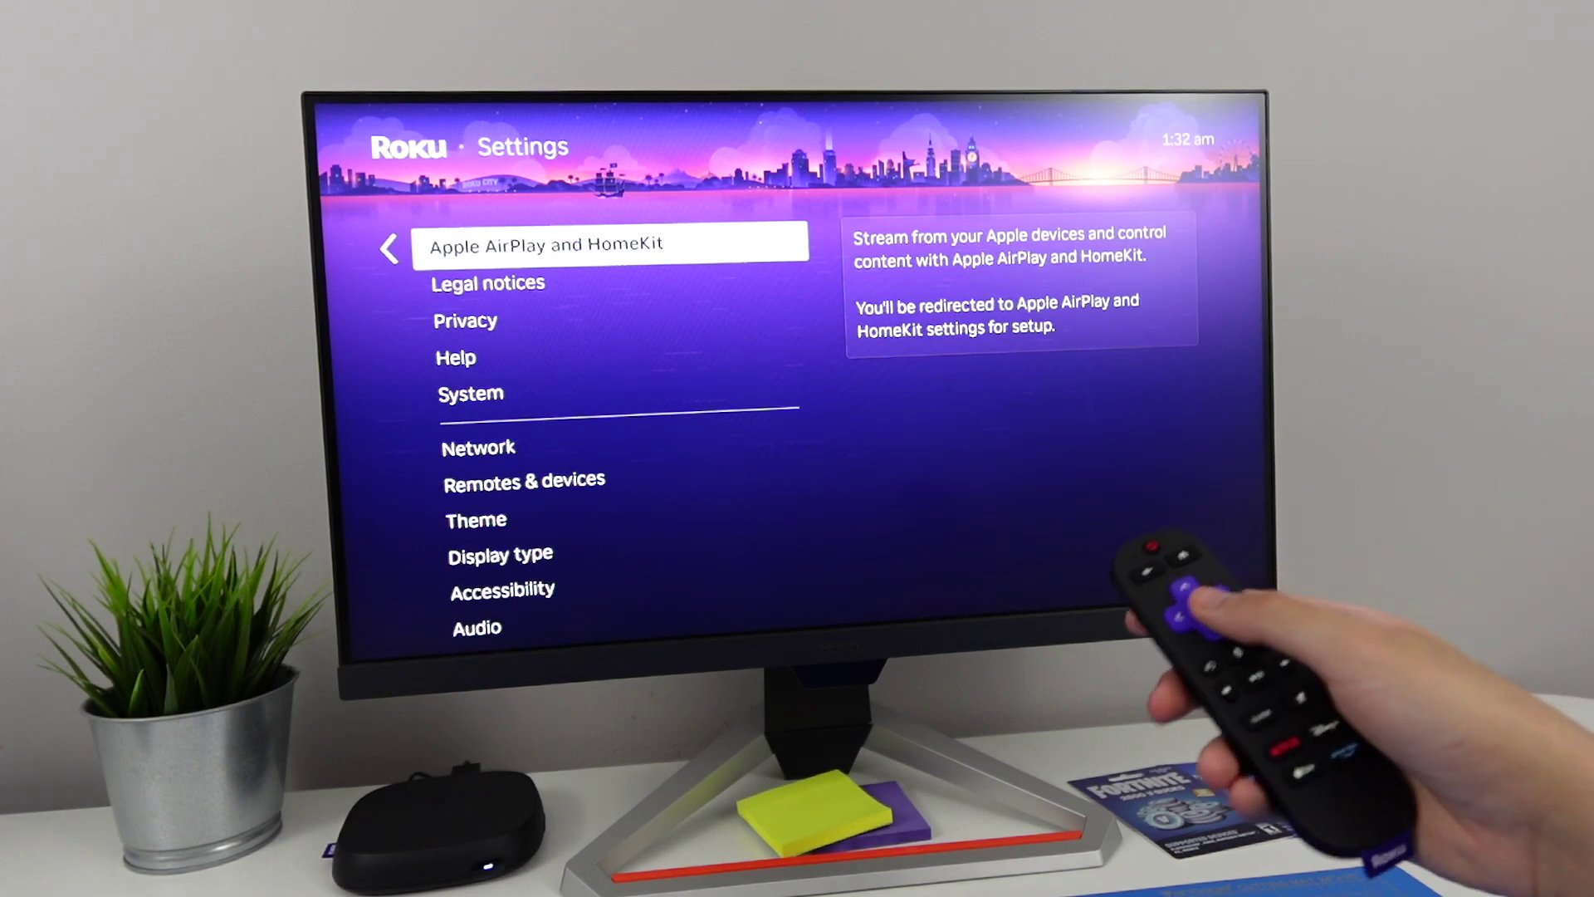
key("Return")
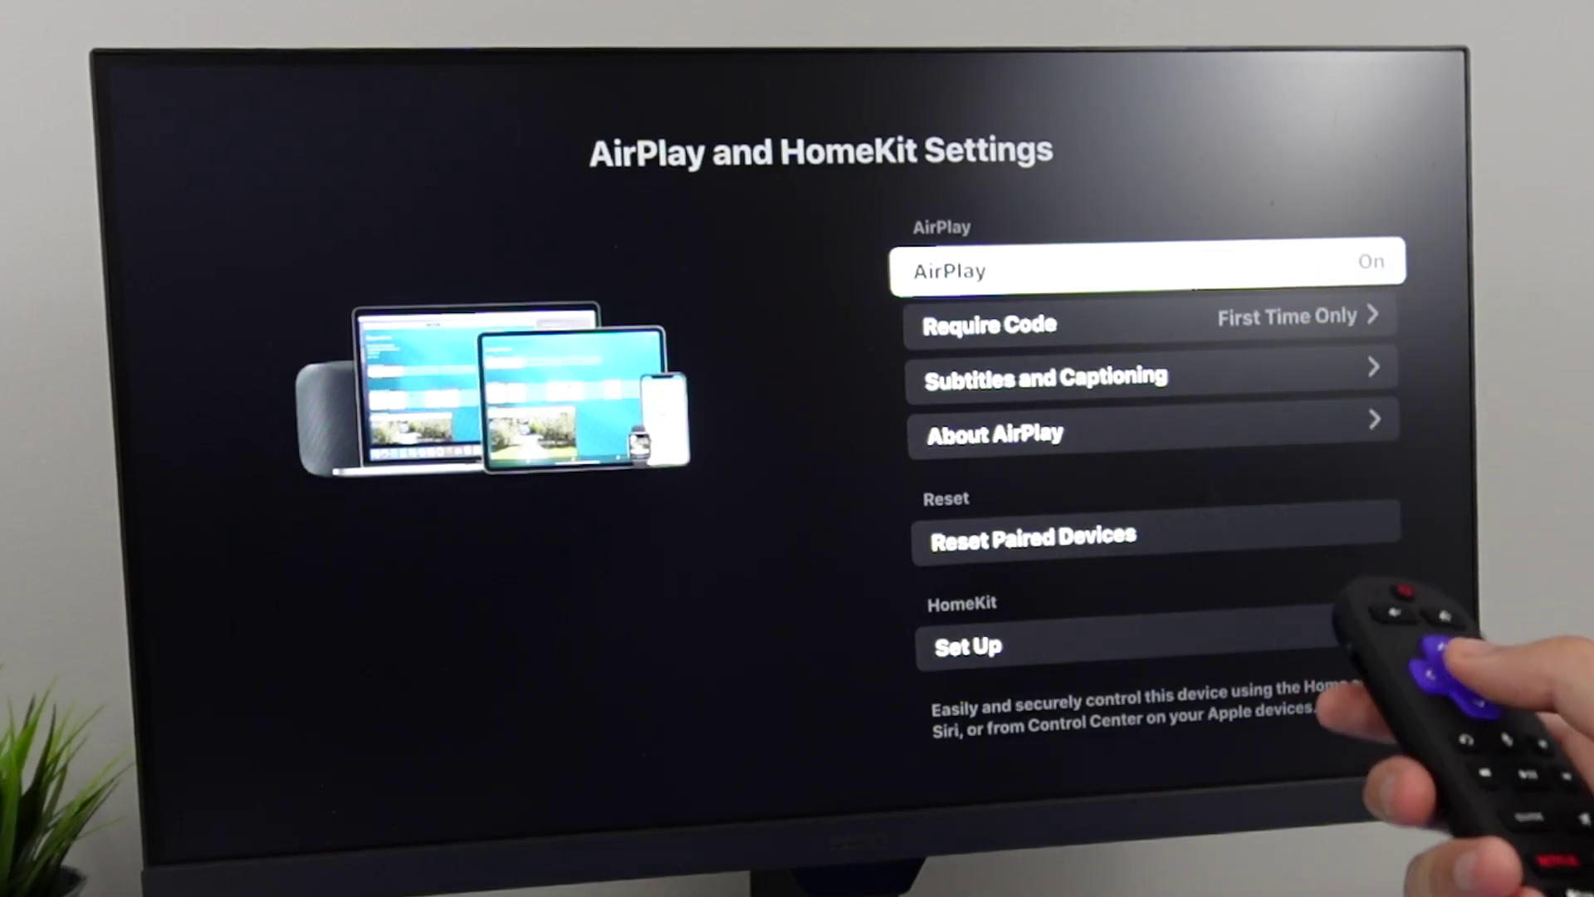
- Toggle the AirPlay row so it reads On
key("Return")
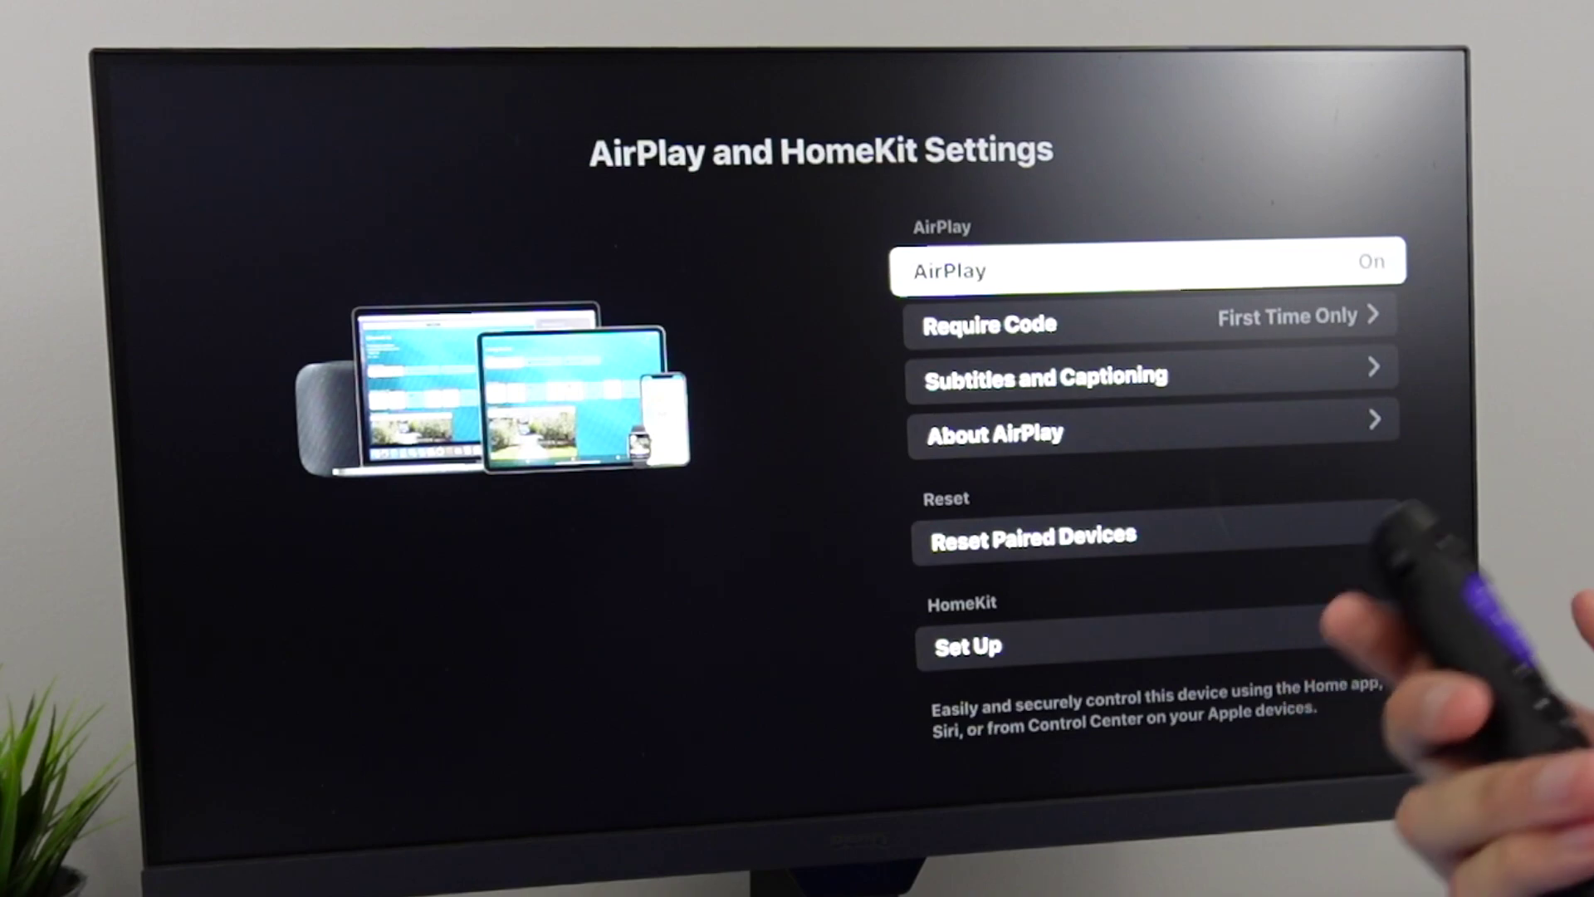